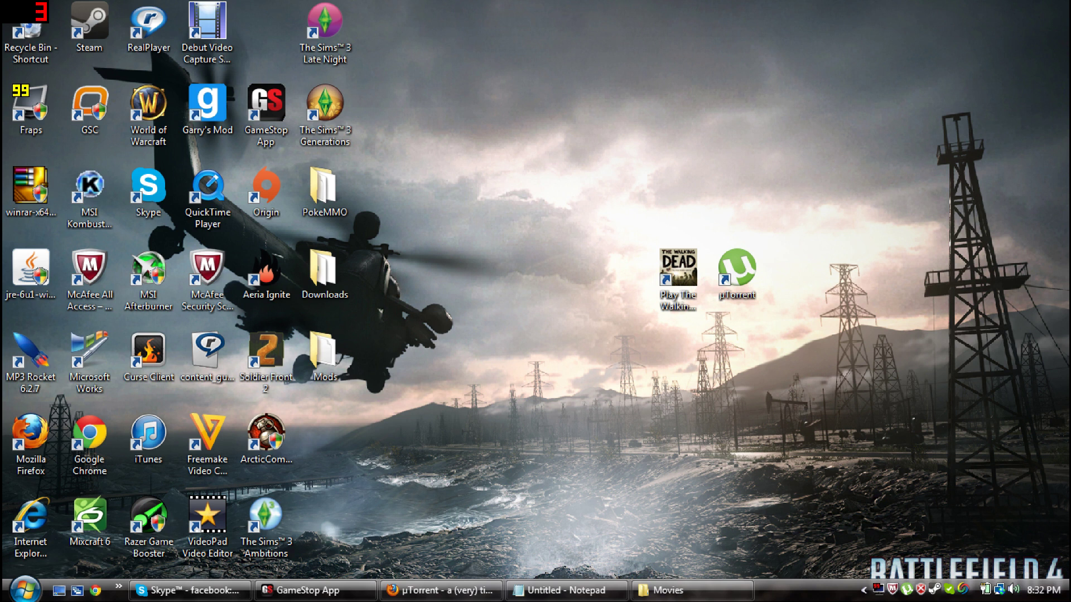
drag(718, 214, 794, 365)
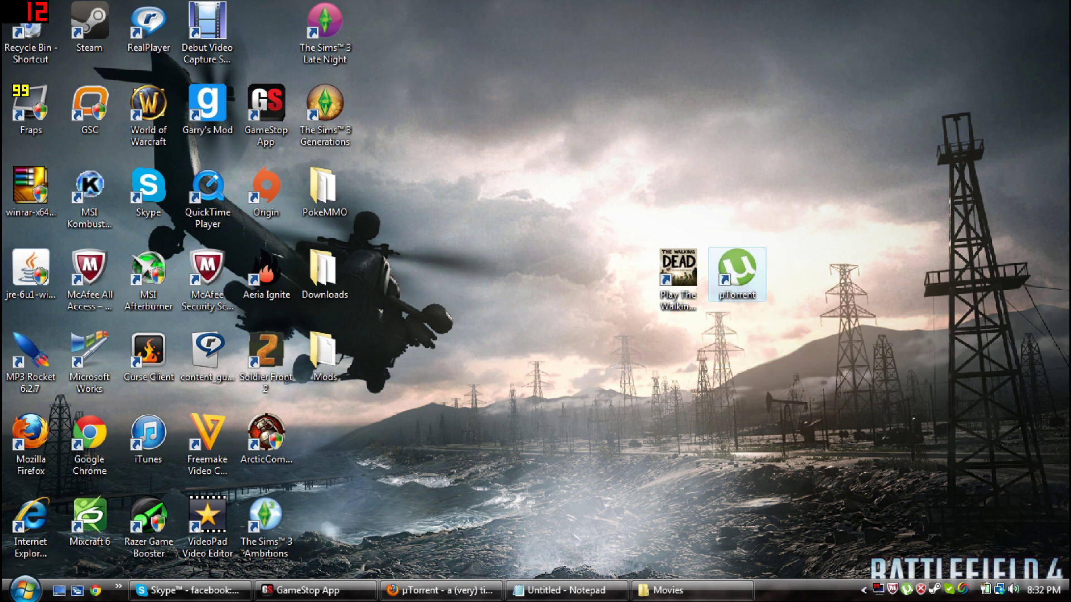
click(795, 366)
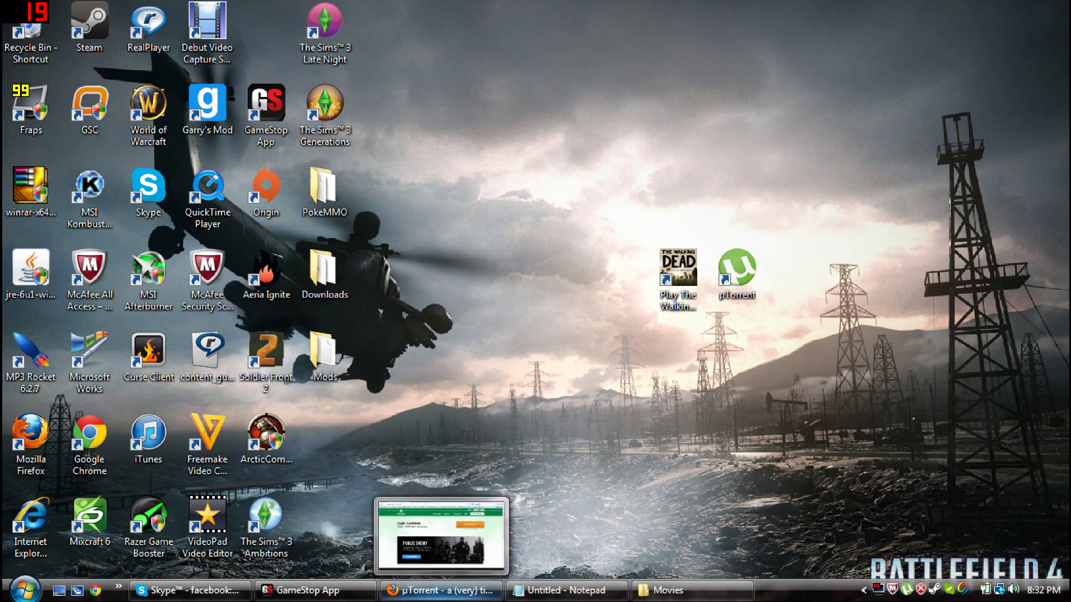
Switch to Firefox and review the µTorrent Free and Plus comparison and the recent downloads list.
mouse_move(441, 590)
click(441, 533)
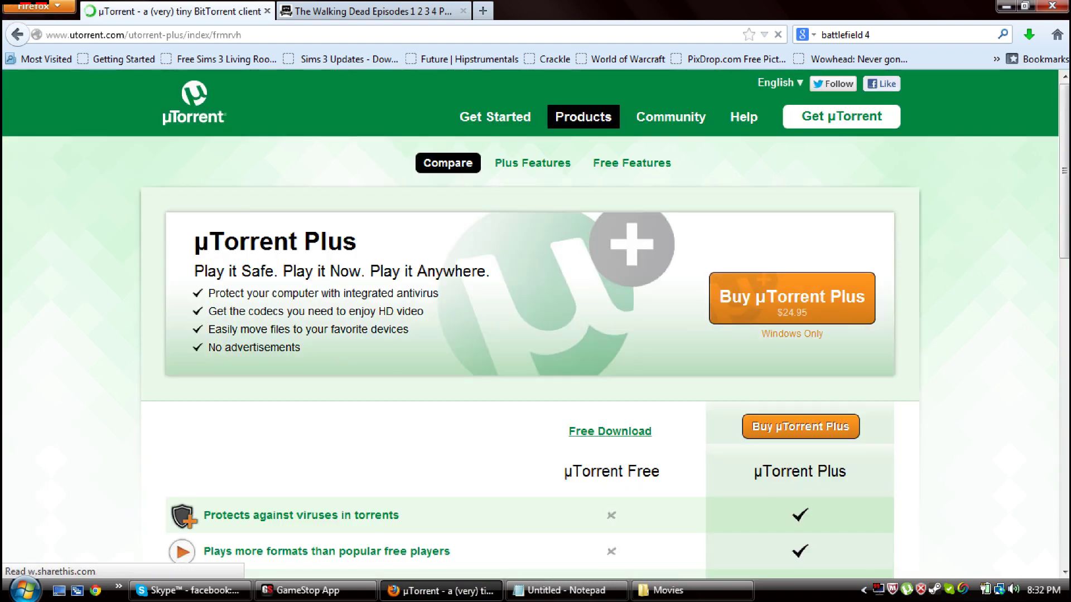
scroll(609, 341, down, 3)
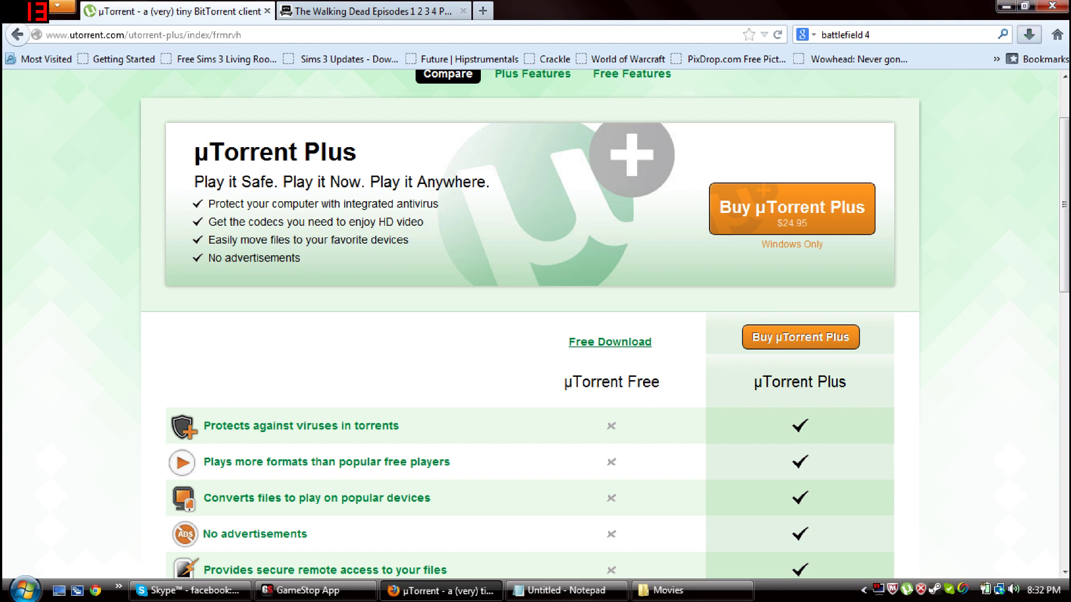
click(1029, 34)
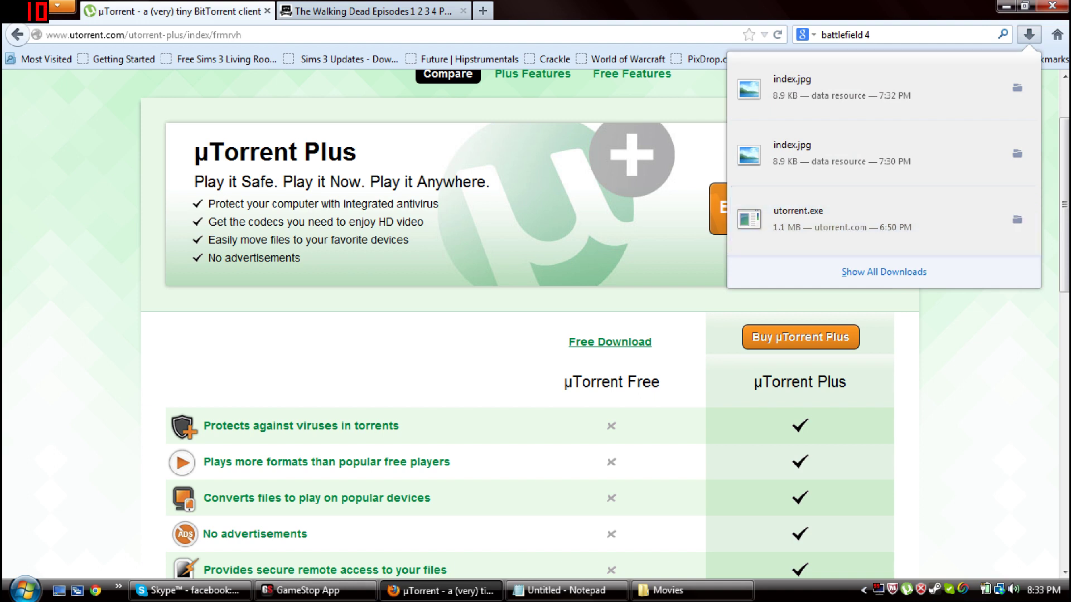
click(1006, 5)
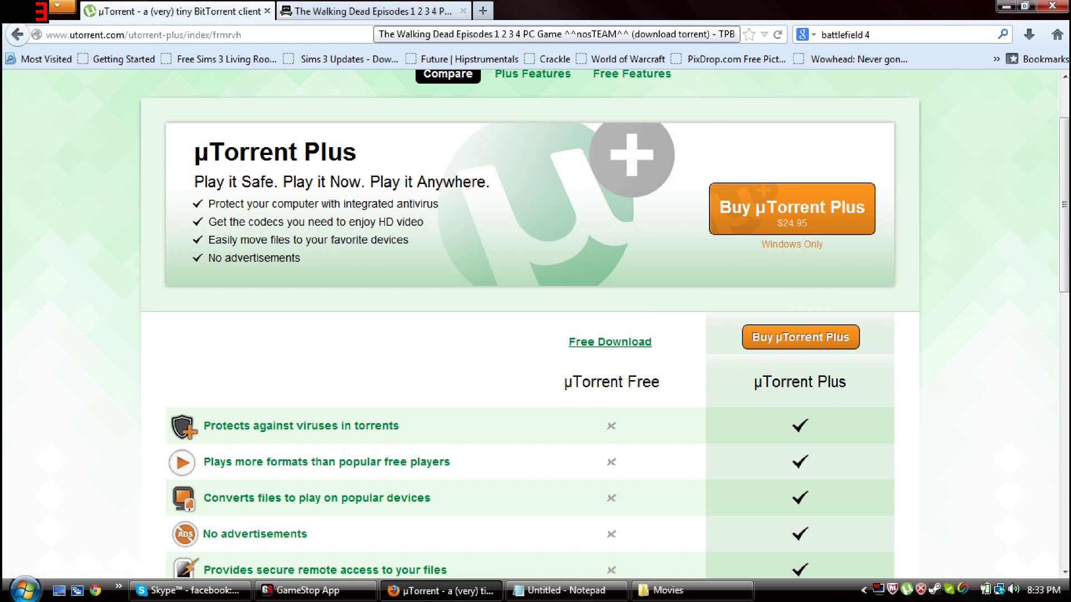
View the download links on the Walking Dead Episodes 1 2 3 4 torrent page and minimize the browser.
click(370, 11)
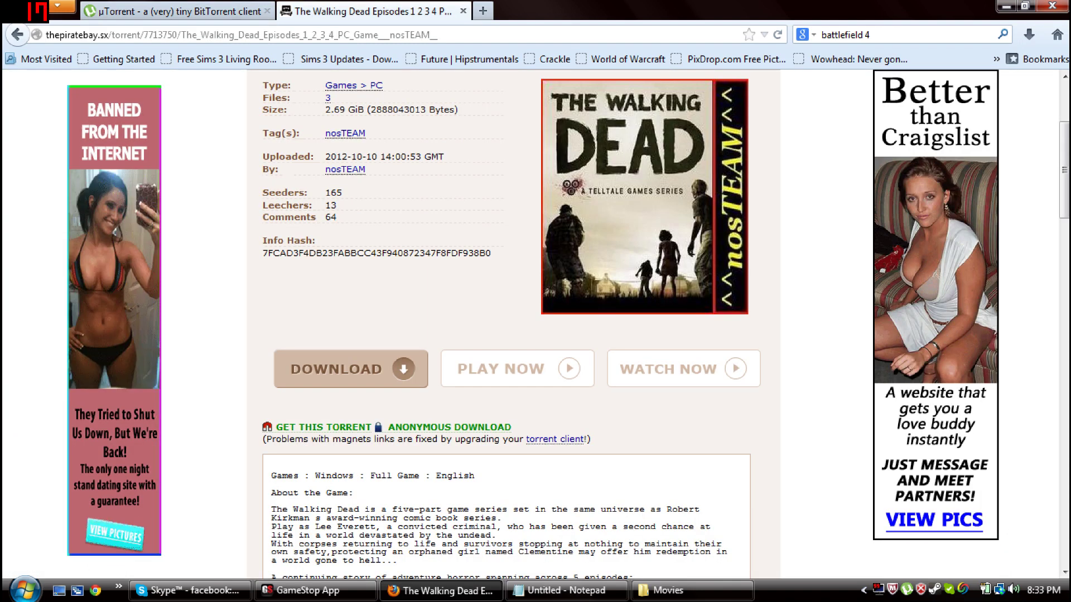
scroll(324, 337, down, 3)
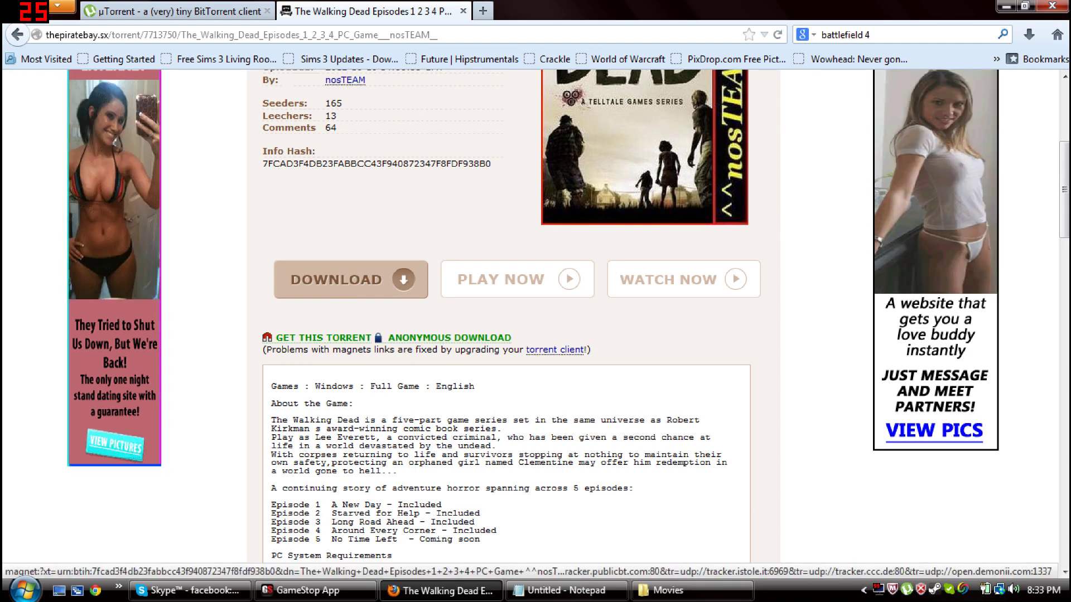
click(1006, 6)
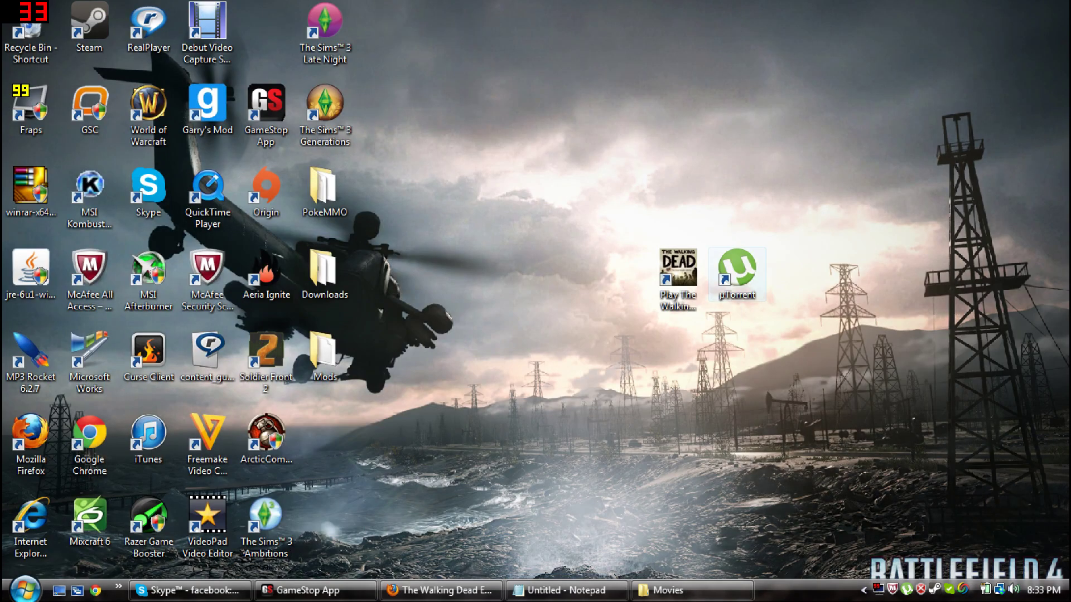
Launch µTorrent from the desktop and open the Walking Dead torrent's containing folder, continuing past the Plus upgrade notice.
double_click(736, 274)
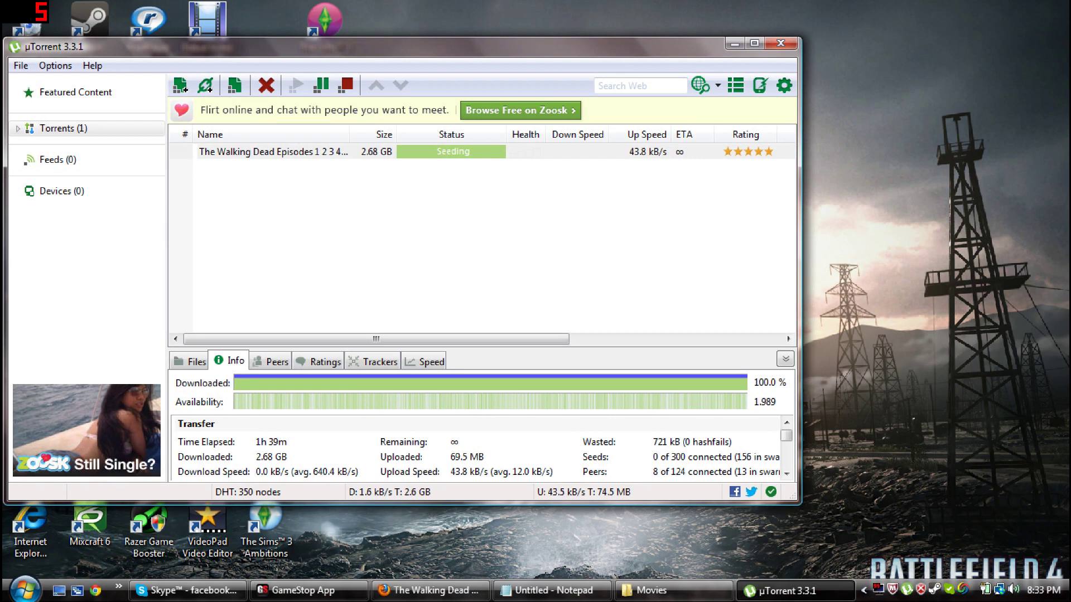
right_click(453, 152)
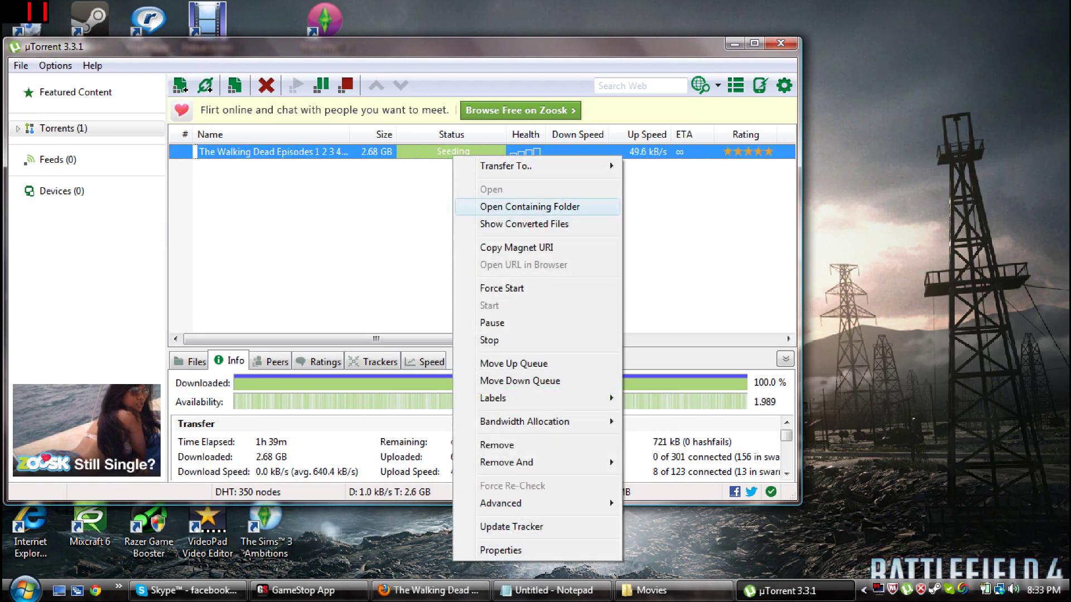
click(530, 206)
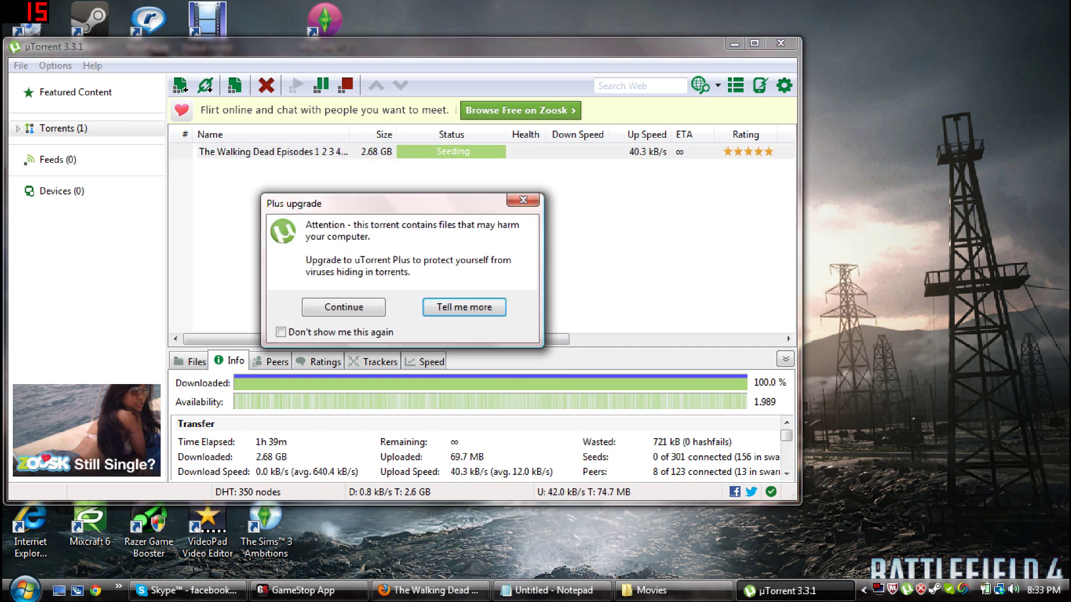
click(341, 306)
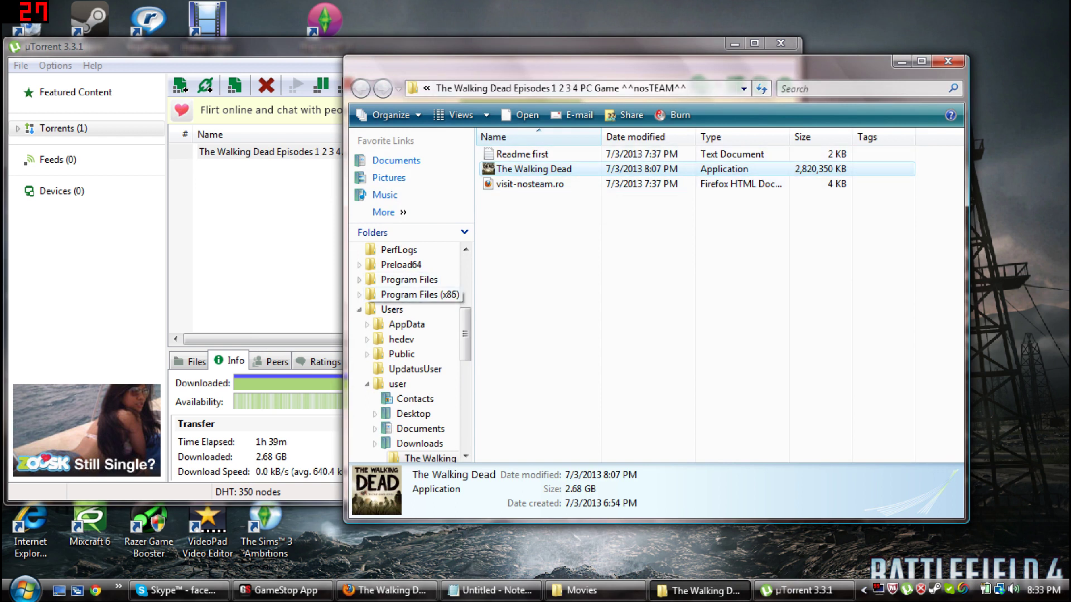
Try to run The Walking Dead application, dismiss its security warning, and close the folder and µTorrent windows.
double_click(521, 170)
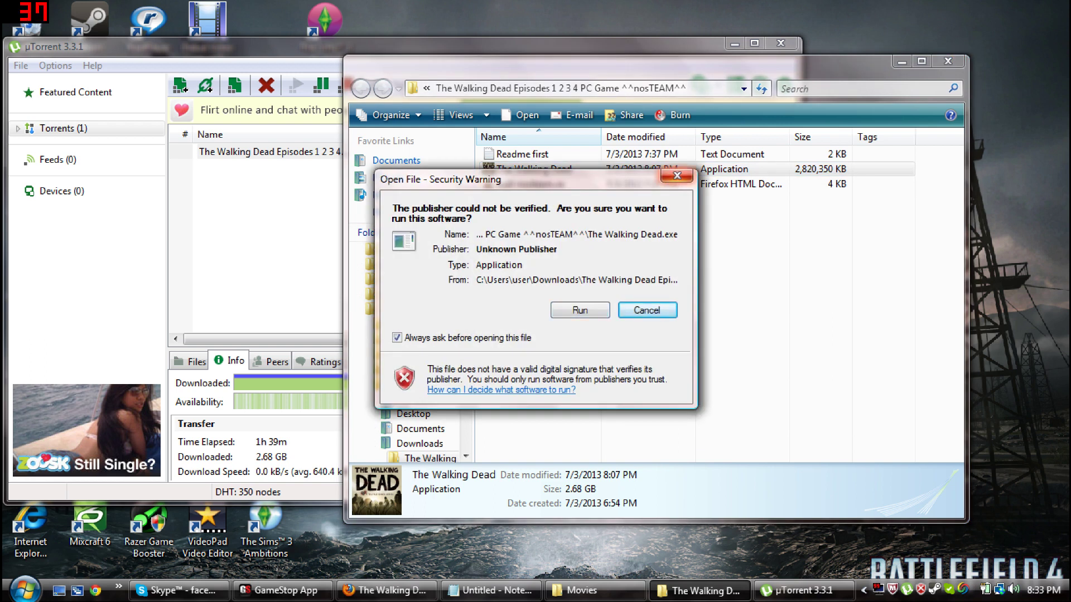
click(677, 176)
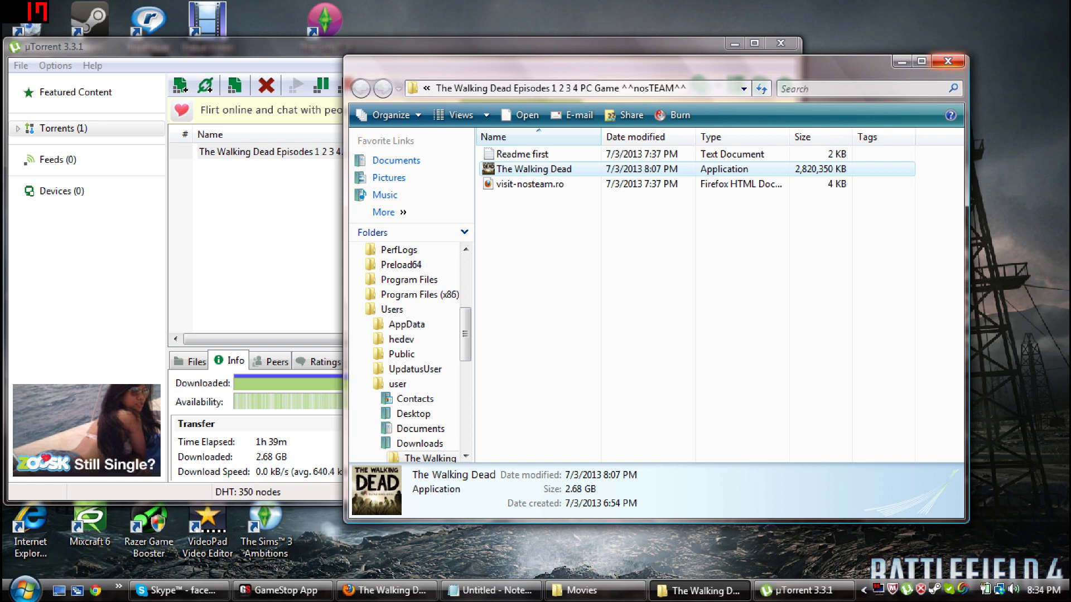
click(947, 61)
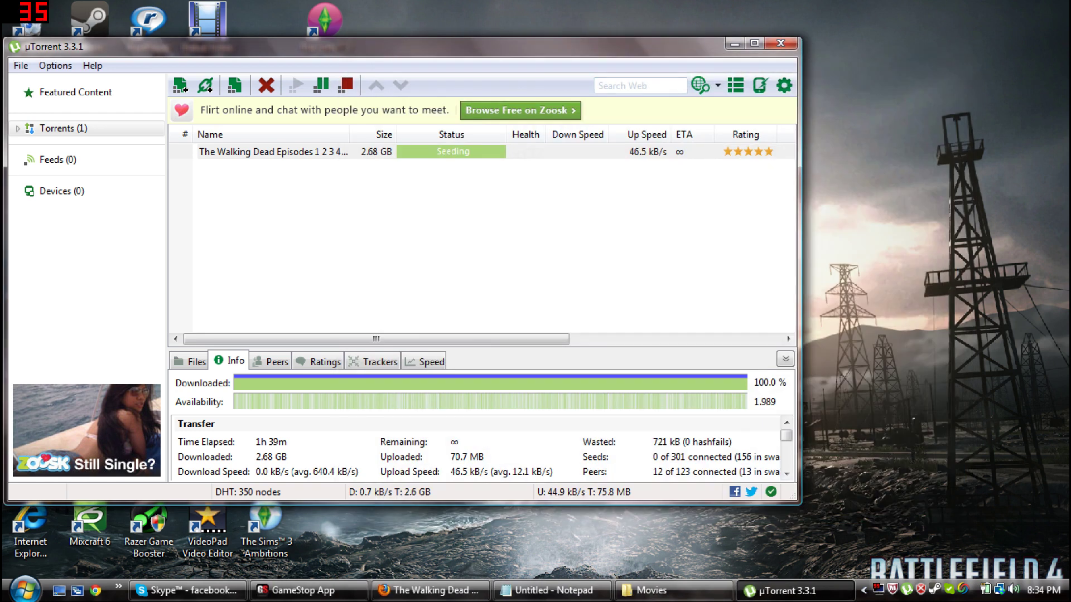
click(780, 43)
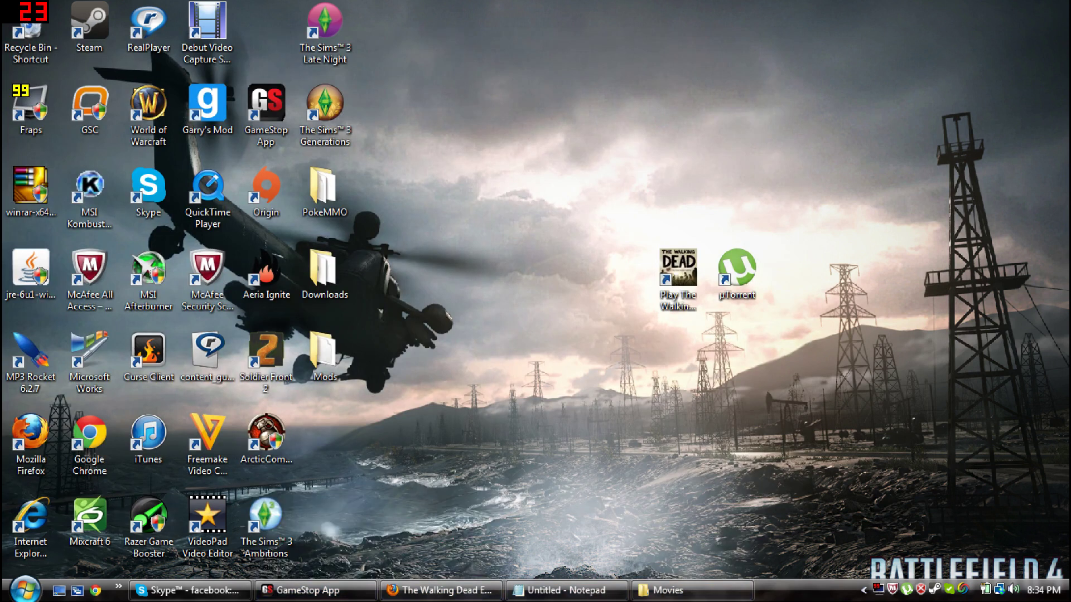
Open the Vista64 (C:) drive from Computer and look through its folders.
click(23, 590)
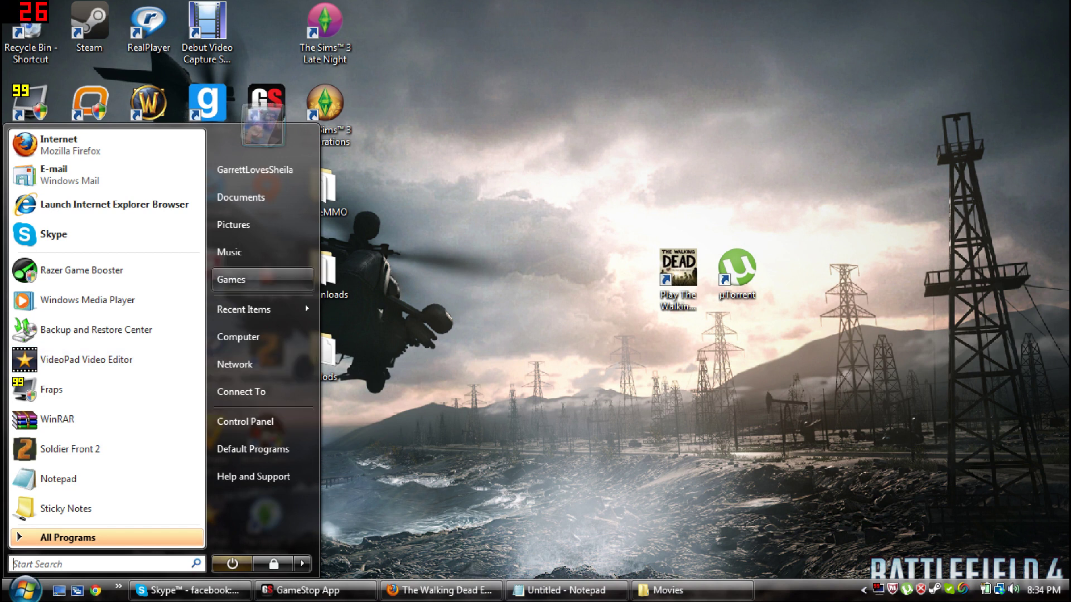
click(240, 337)
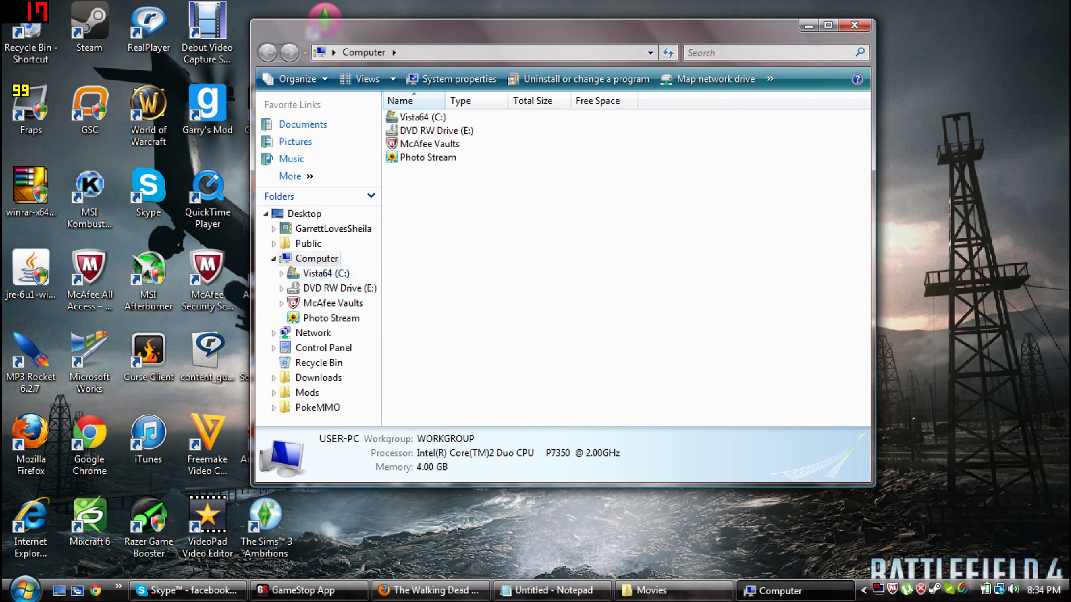
double_click(422, 117)
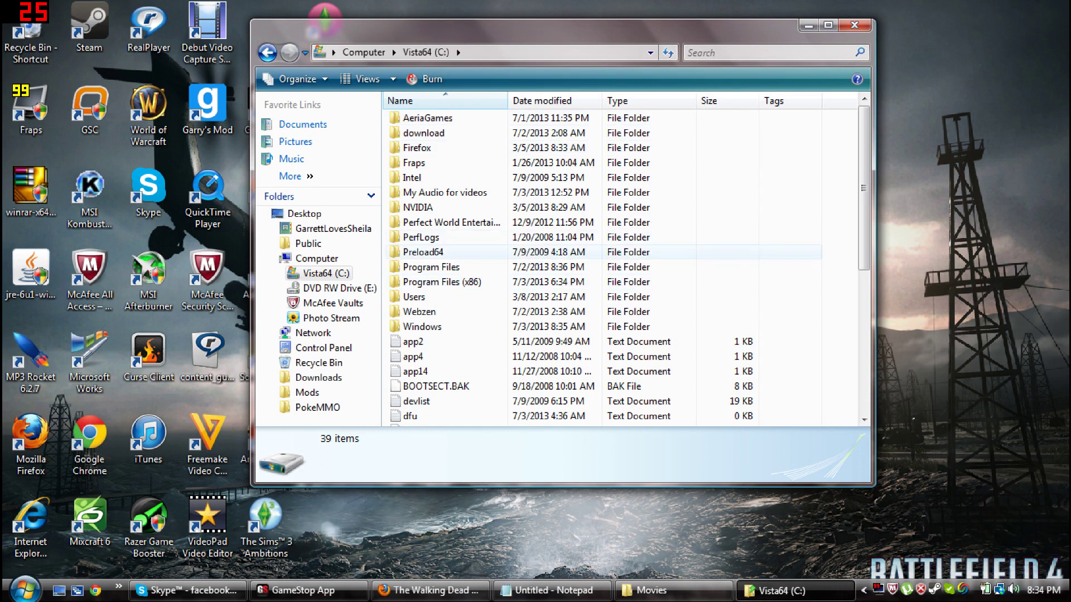
scroll(557, 298, down, 6)
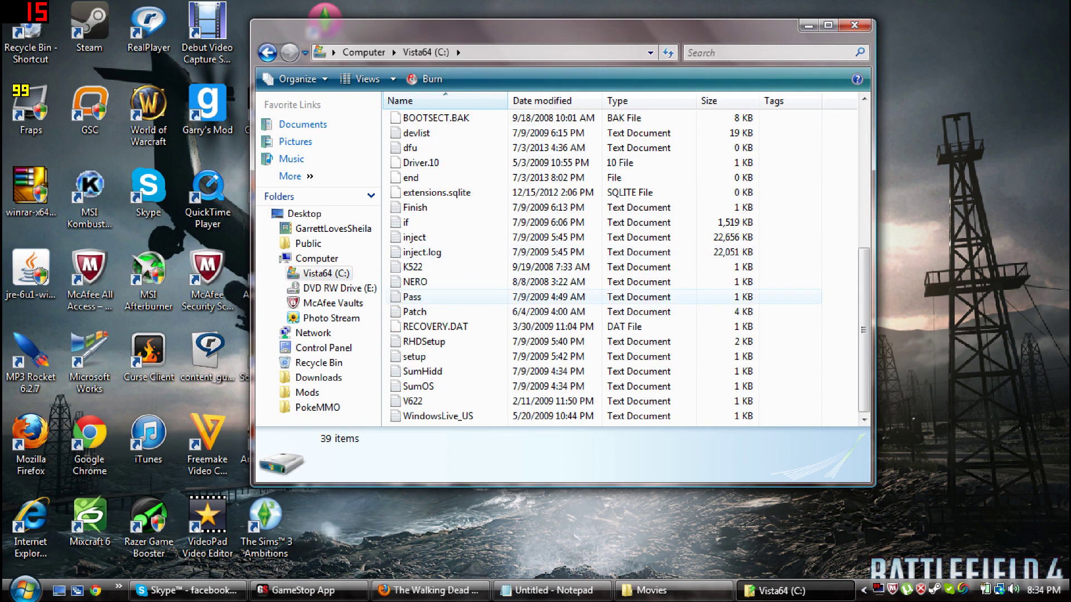
scroll(558, 298, up, 6)
scroll(557, 298, down, 1)
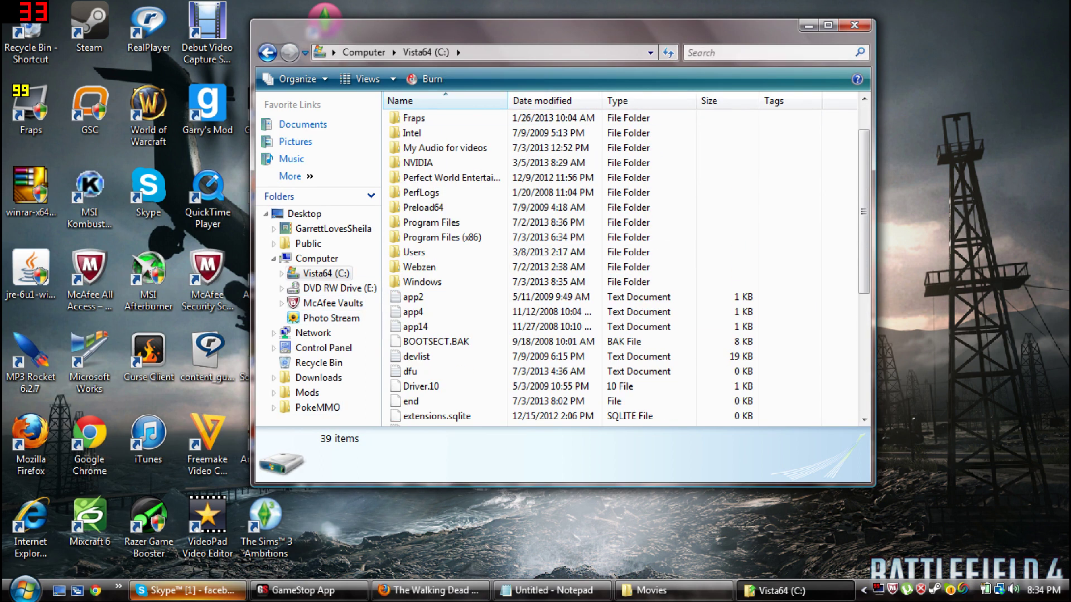
Search the Vista64 (C:) drive for "telltale".
click(703, 52)
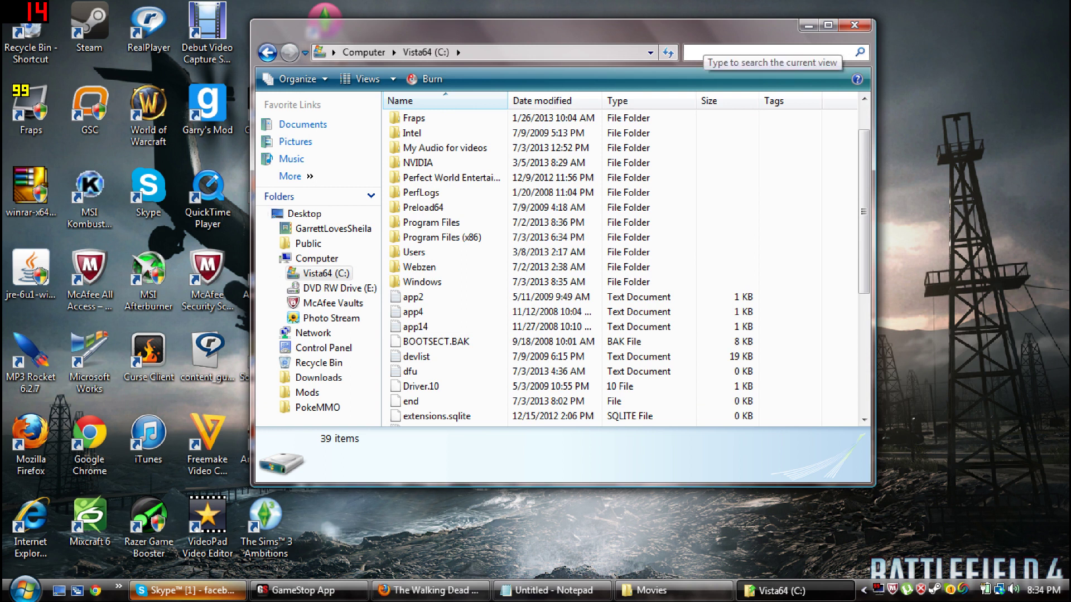
text(tell)
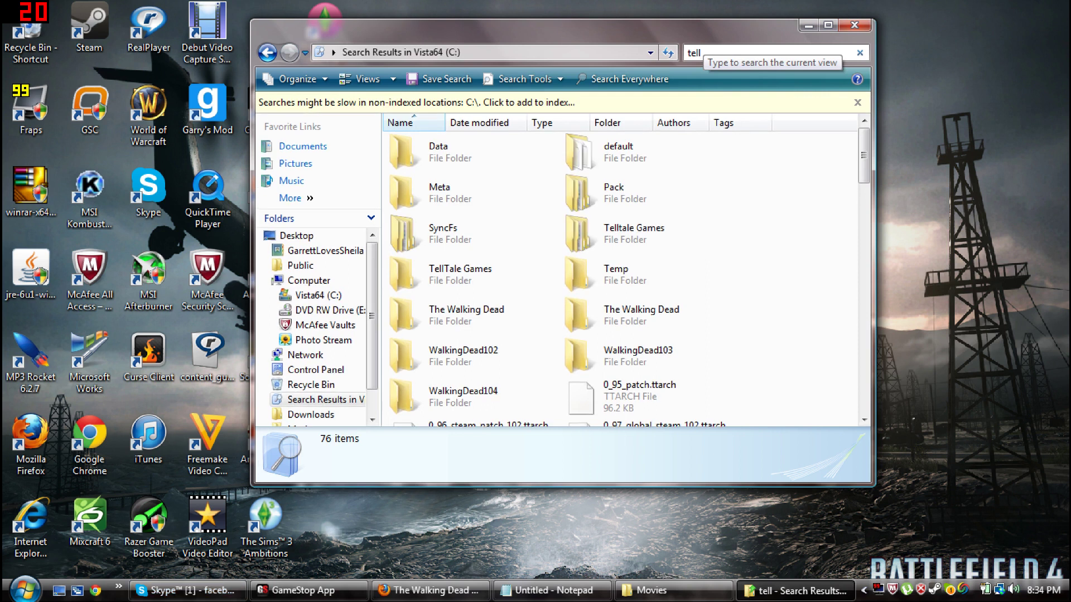
text(tela)
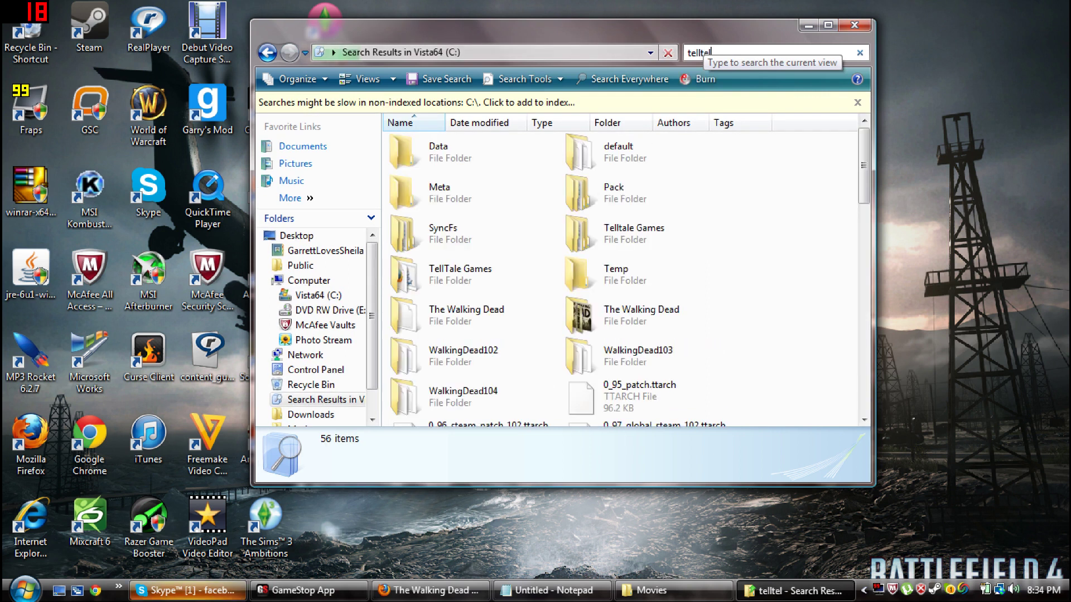
key(BackSpace)
key(BackSpace)
key(BackSpace)
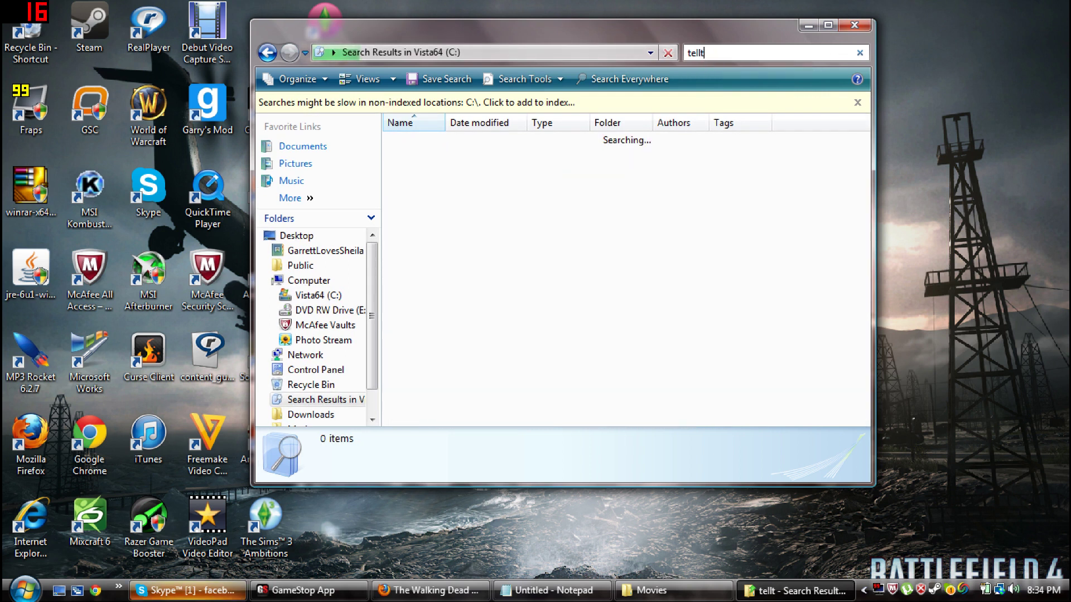
text(ale)
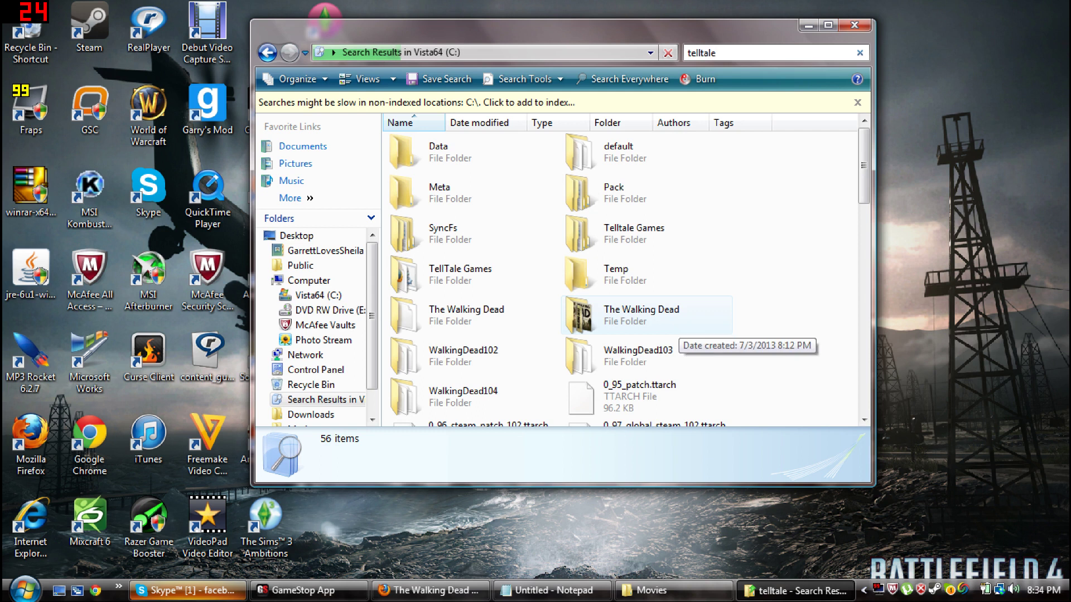
Open The Walking Dead folder inside TellTale Games and select the WalkingDead101 application.
click(476, 277)
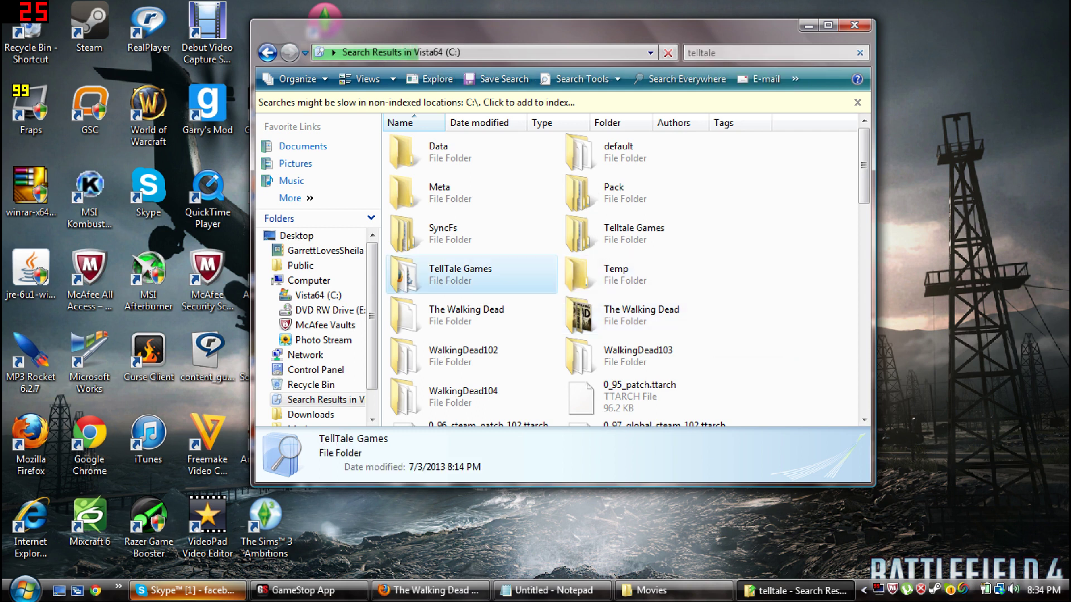
double_click(471, 274)
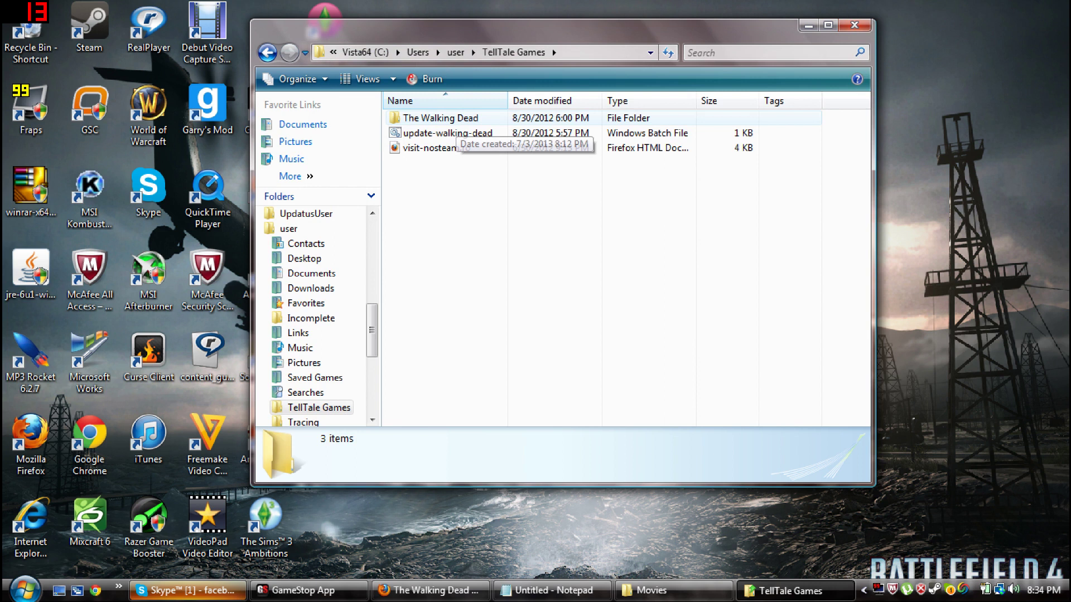
double_click(435, 117)
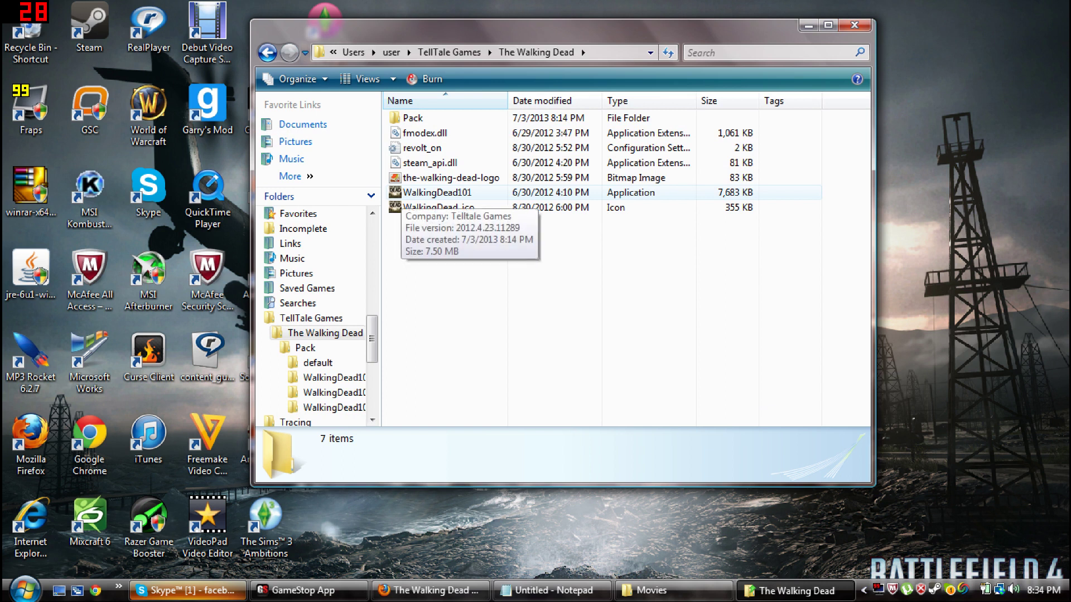
click(405, 195)
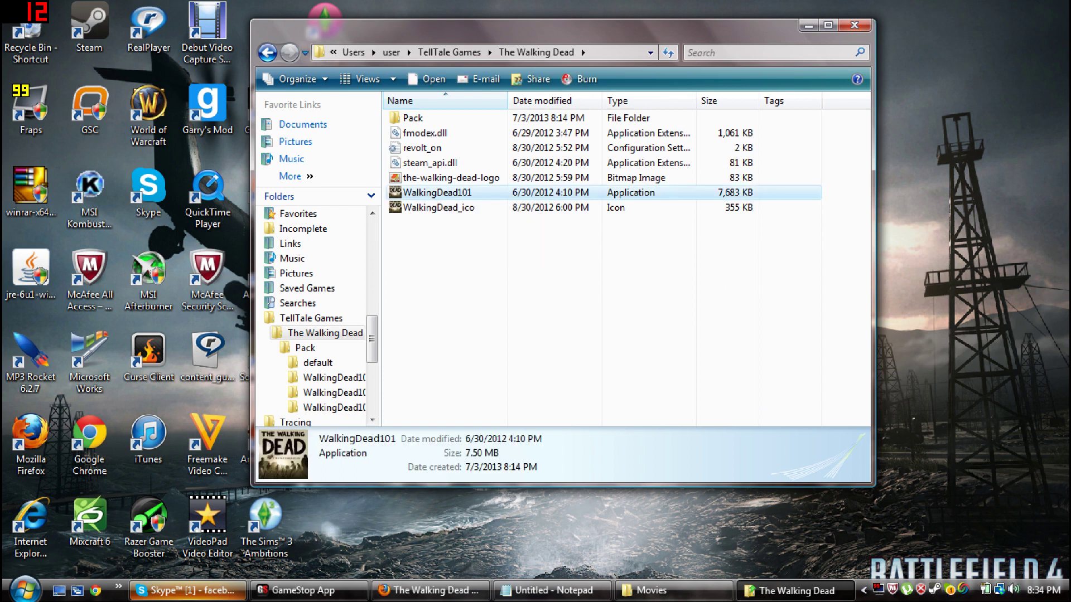